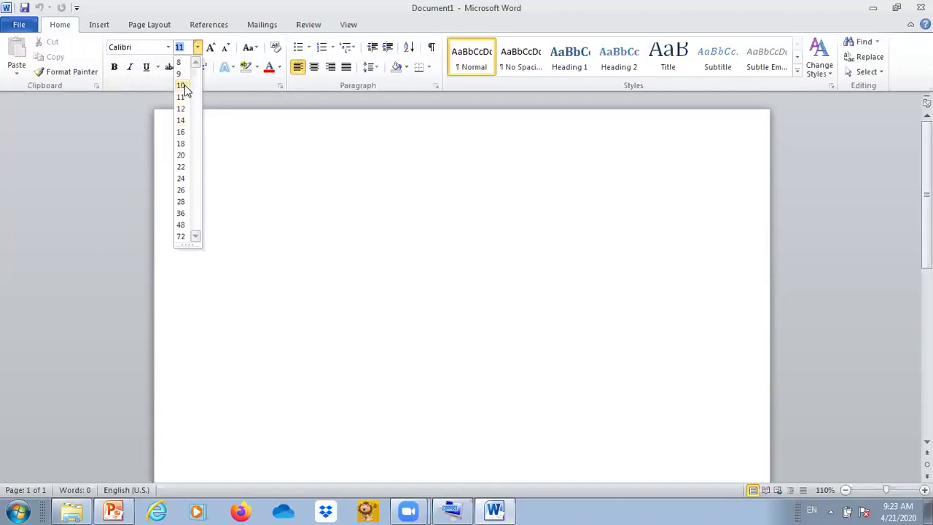
- Dismiss the font size choices without picking one and zoom the blank document out to 50%
{"action": "left_click", "coordinate": [114, 117]}
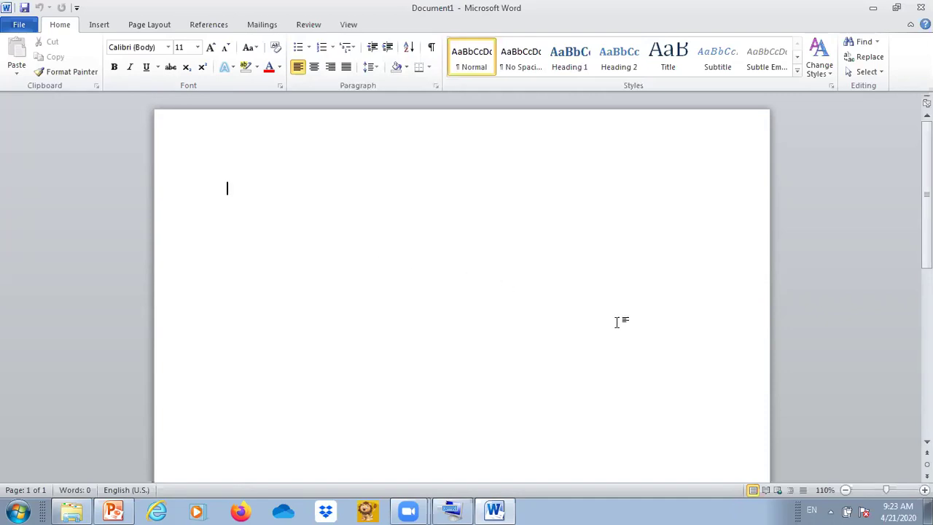
{"action": "left_click", "coordinate": [845, 491]}
{"action": "left_click", "coordinate": [846, 491]}
{"action": "left_click", "coordinate": [845, 491]}
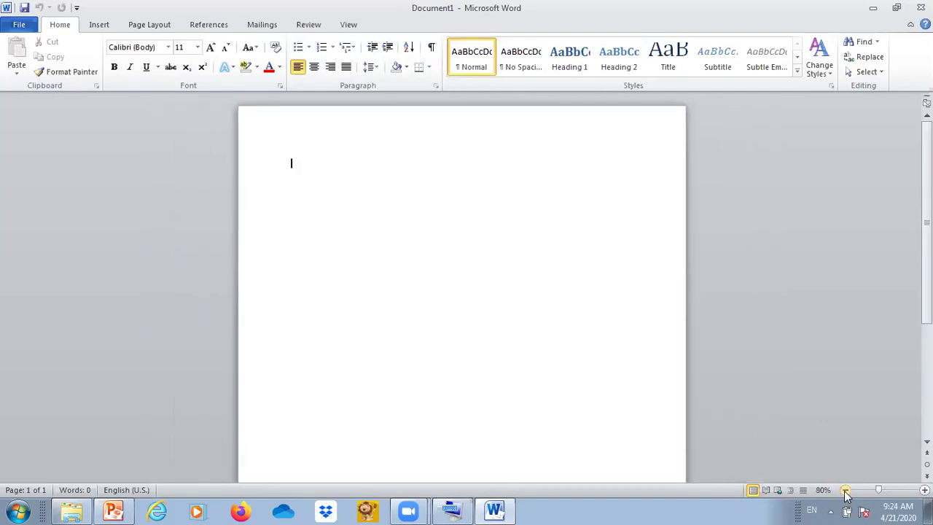
{"action": "left_click", "coordinate": [845, 491]}
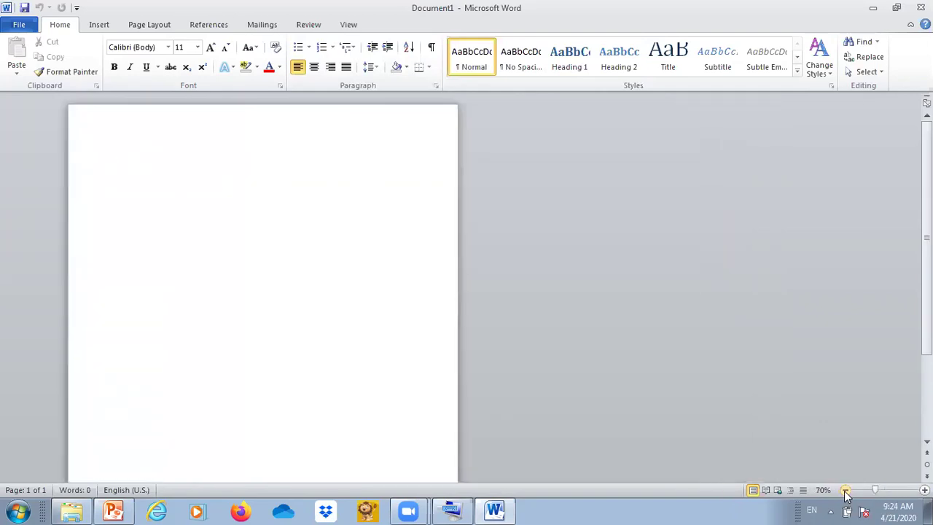
{"action": "left_click", "coordinate": [846, 491]}
{"action": "left_click", "coordinate": [845, 491]}
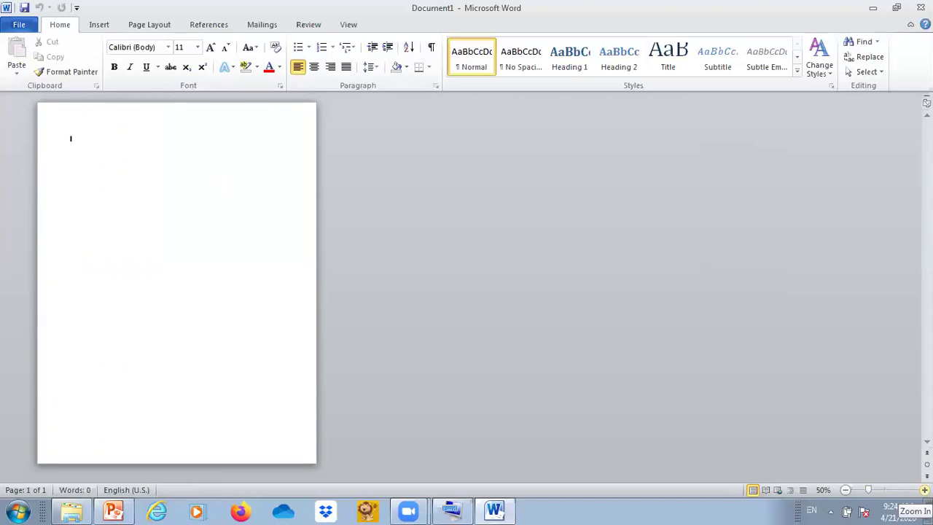
- Zoom the blank document back in to 100%
{"action": "left_click", "coordinate": [924, 489]}
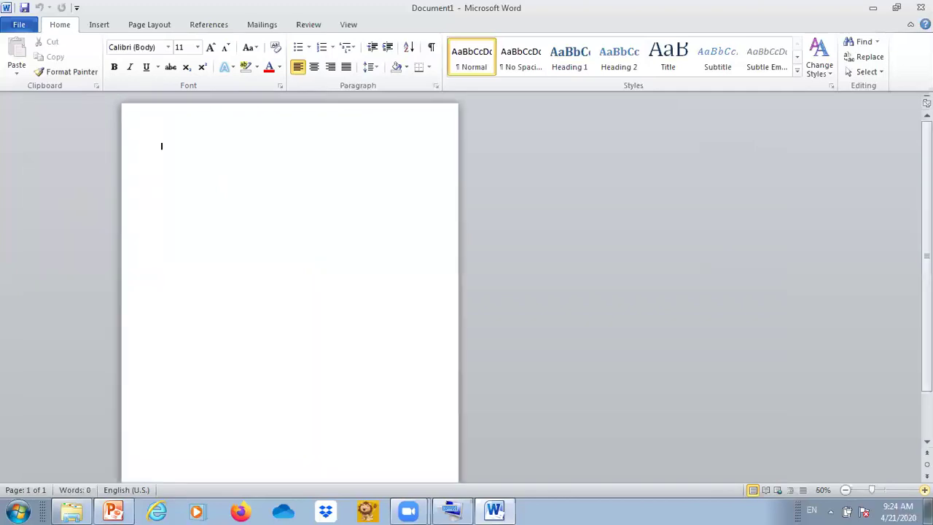
{"action": "left_click", "coordinate": [924, 490]}
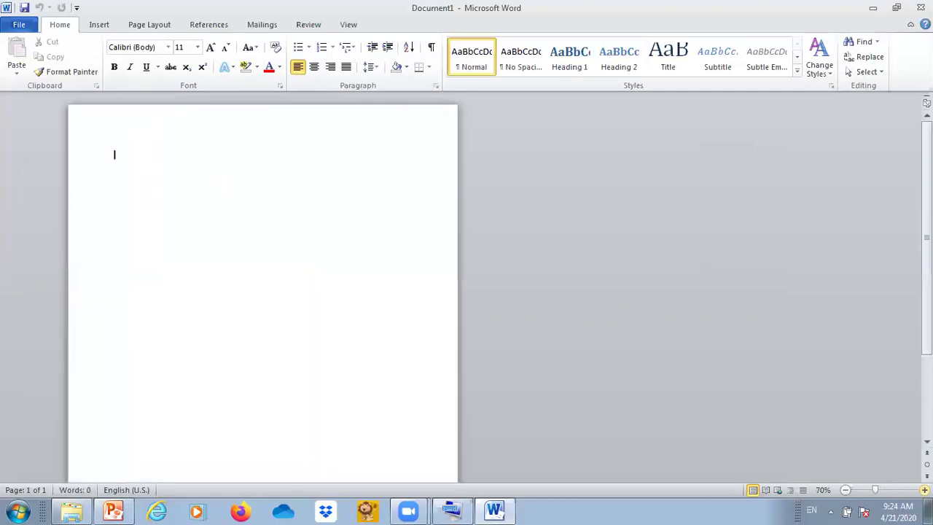
{"action": "left_click", "coordinate": [924, 490]}
{"action": "left_click", "coordinate": [924, 490]}
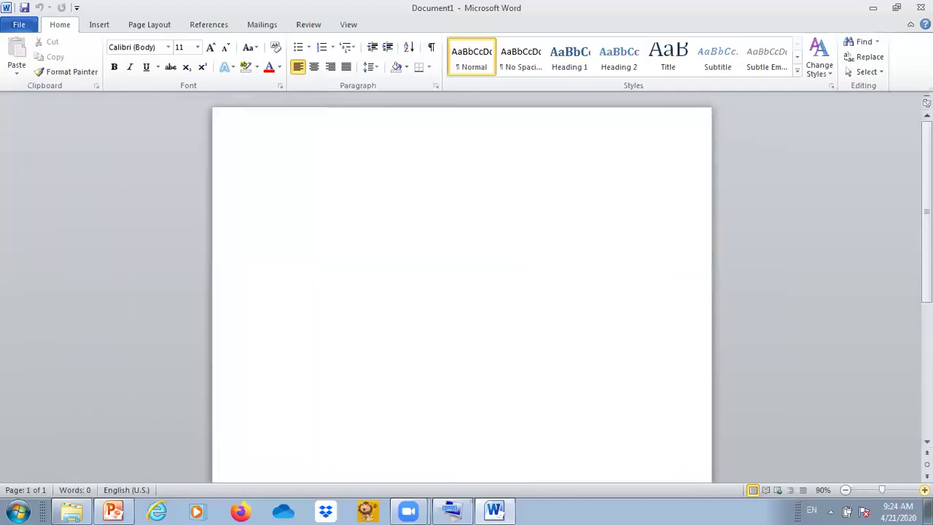
{"action": "left_click", "coordinate": [924, 490]}
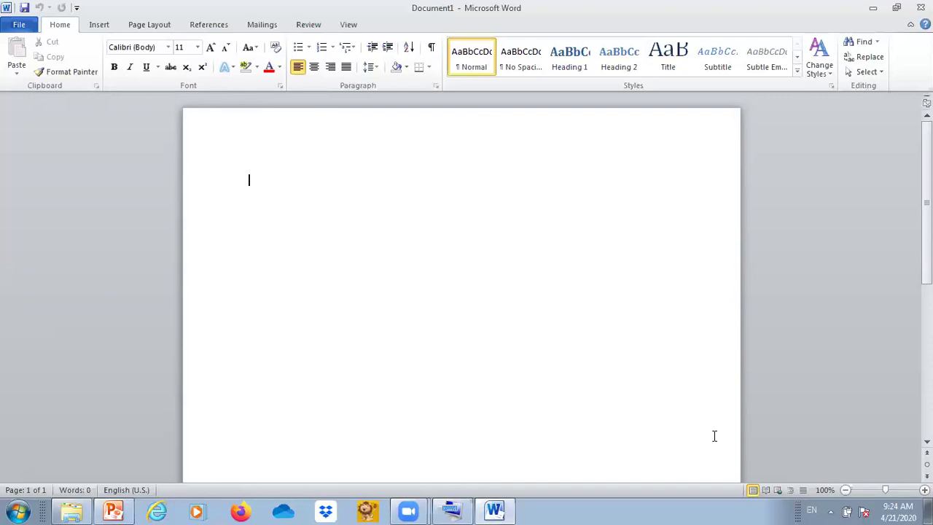
- Switch to the PowerPoint lesson, present the THỰC HÀNH slide until its sample text and formatting requirements are revealed, and end the show
{"action": "left_click", "coordinate": [114, 510]}
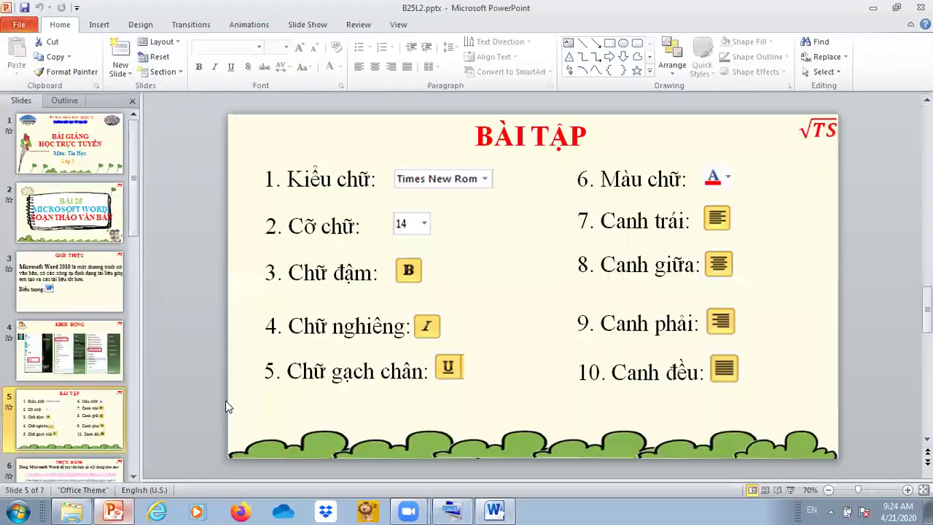
{"action": "left_click", "coordinate": [113, 467]}
{"action": "left_click", "coordinate": [791, 489]}
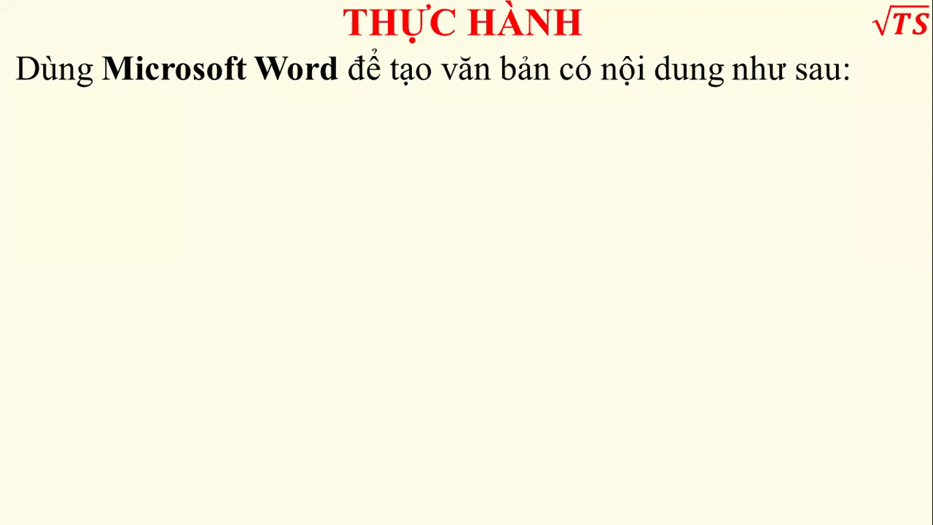
{"action": "key", "text": "Right"}
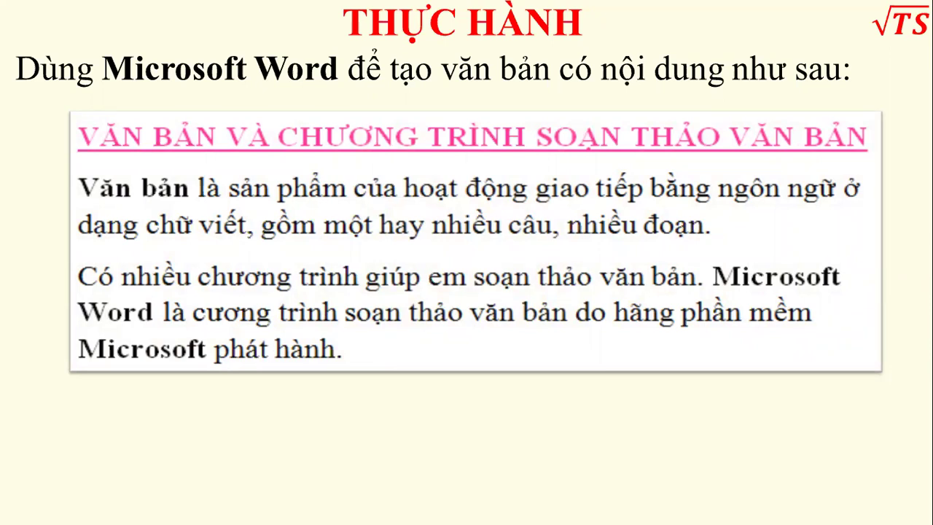
{"action": "key", "text": "Right"}
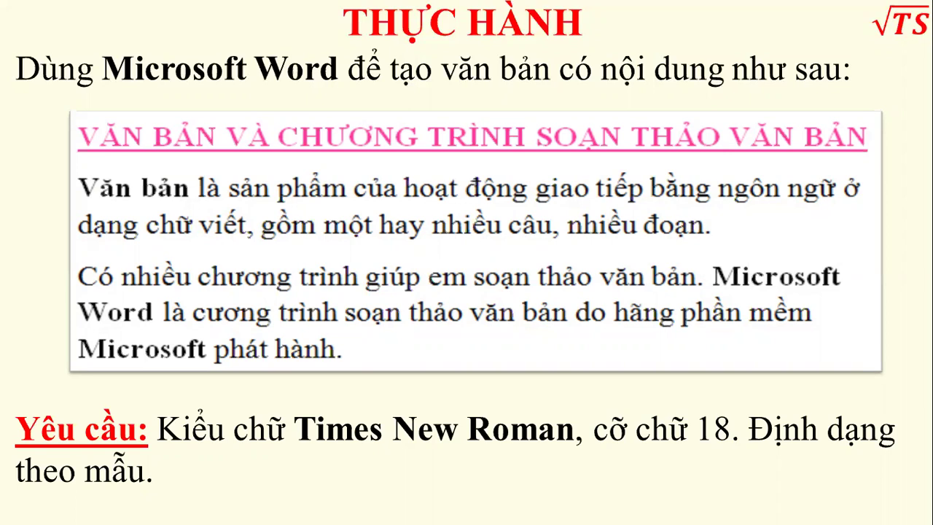
{"action": "key", "text": "Escape"}
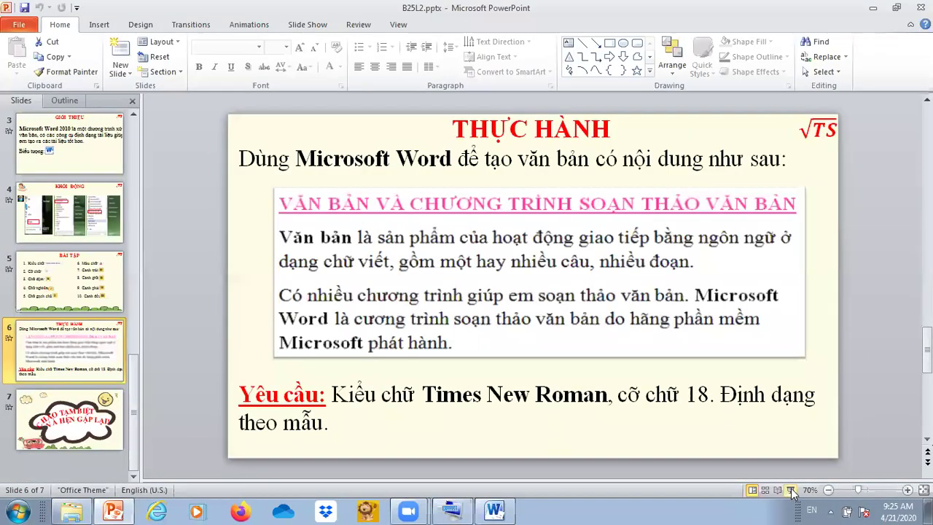
- Minimize PowerPoint and configure UniKey from the desktop with the Unicode character table and the default Telex typing method, closing its dialog
{"action": "left_click", "coordinate": [872, 10]}
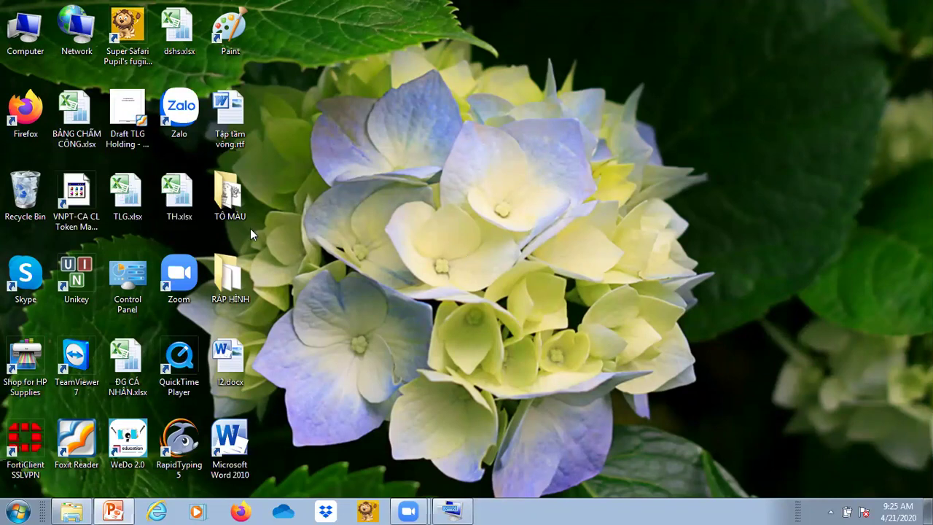
{"action": "double_click", "coordinate": [78, 292]}
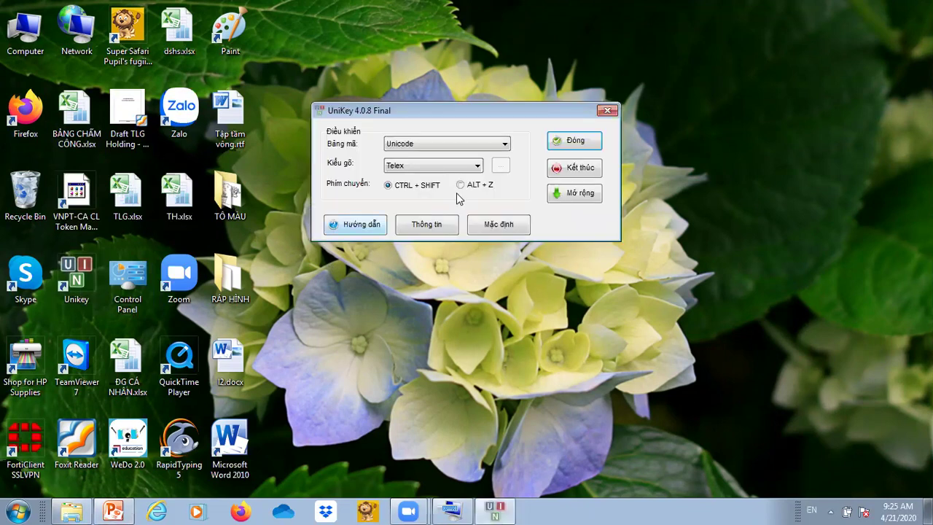
{"action": "left_click", "coordinate": [505, 143]}
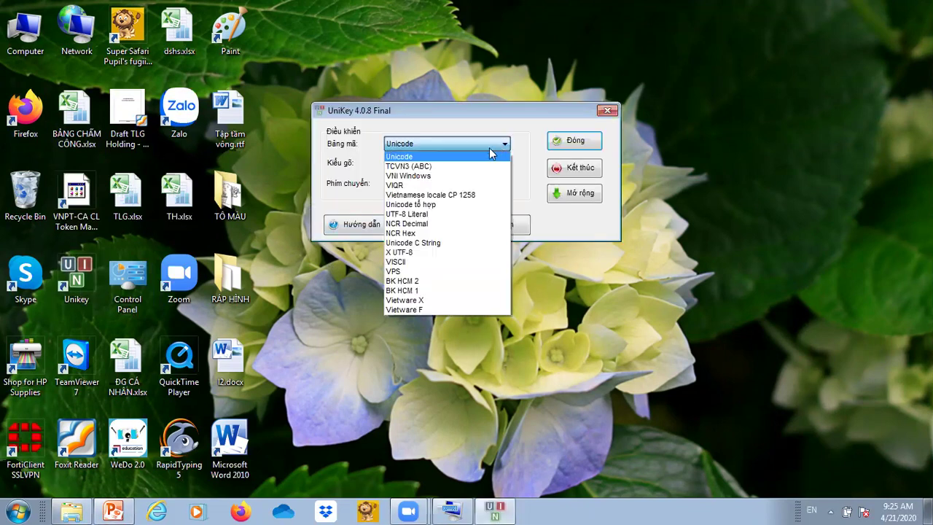
{"action": "left_click", "coordinate": [478, 157]}
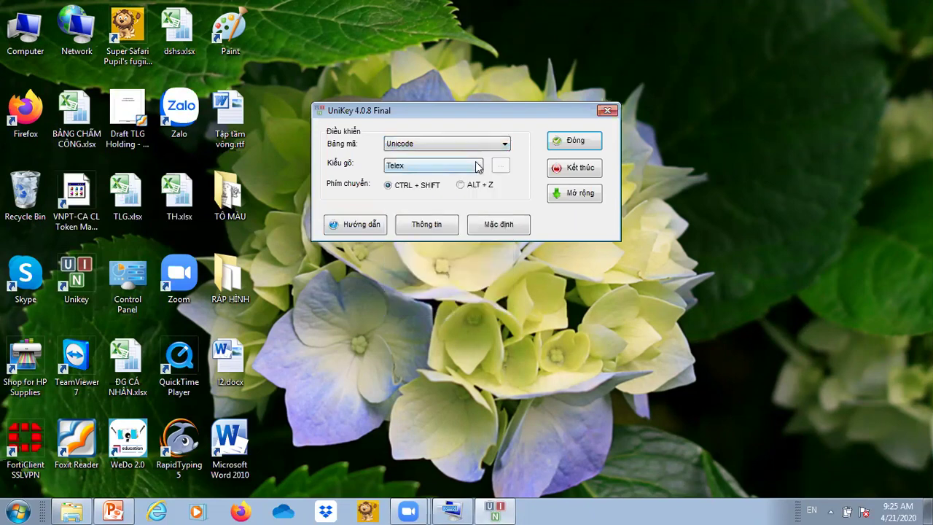
{"action": "left_click", "coordinate": [477, 164]}
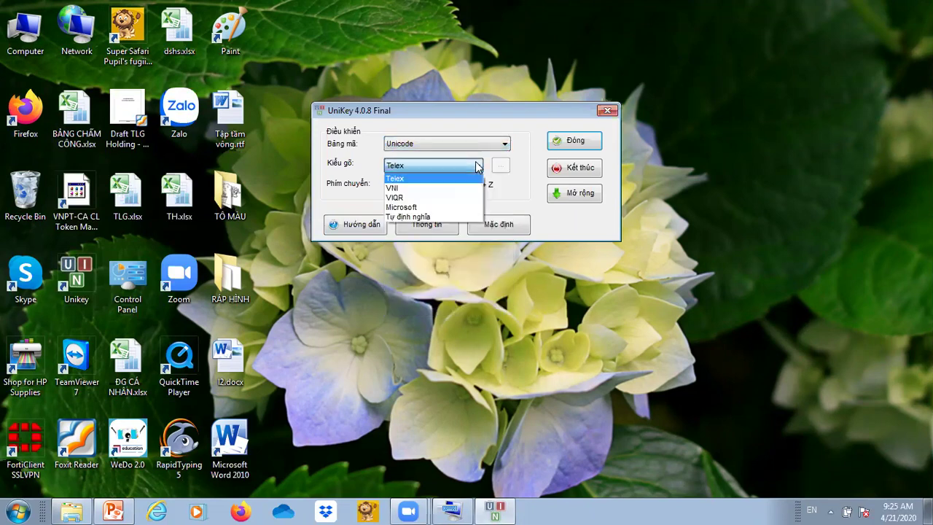
{"action": "left_click", "coordinate": [443, 185]}
{"action": "left_click", "coordinate": [486, 229]}
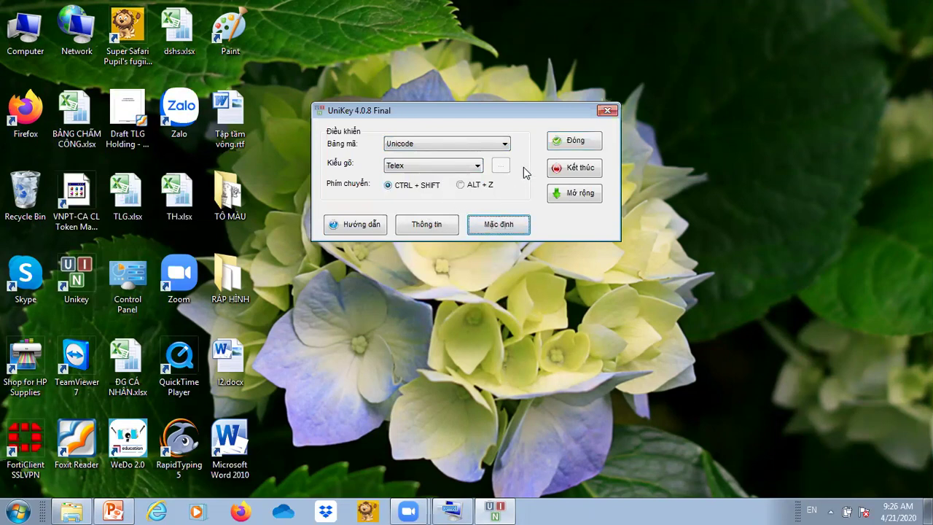
{"action": "left_click", "coordinate": [556, 142]}
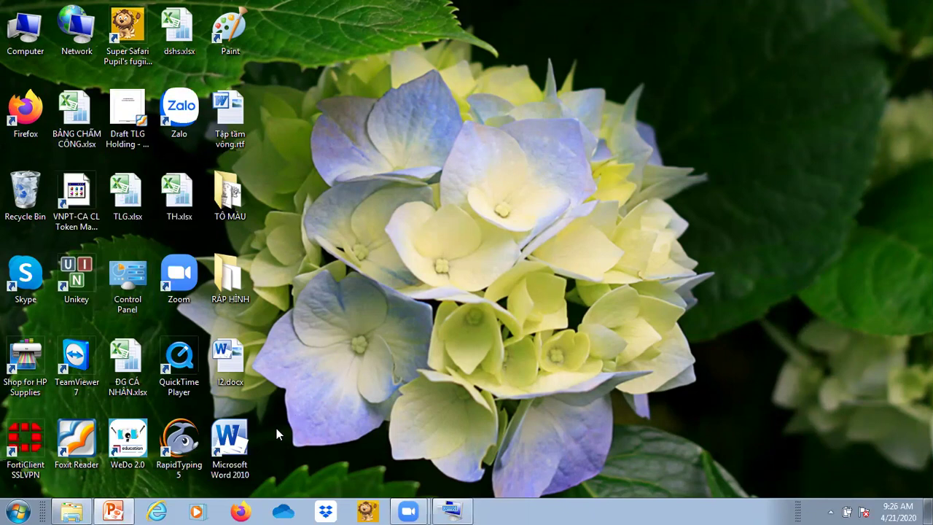
- Open a blank document in Microsoft Word 2010, and briefly show the On-Screen Keyboard before minimizing it
{"action": "double_click", "coordinate": [231, 444]}
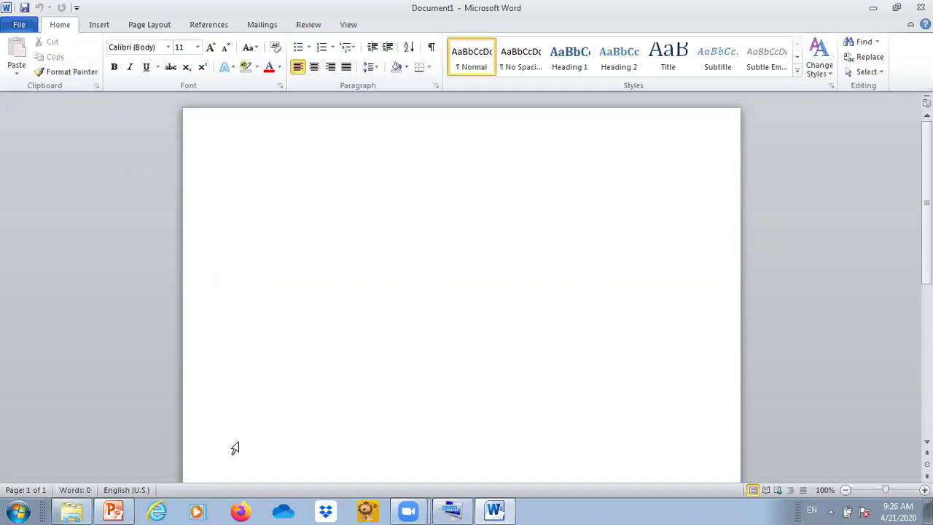
{"action": "left_click", "coordinate": [458, 509]}
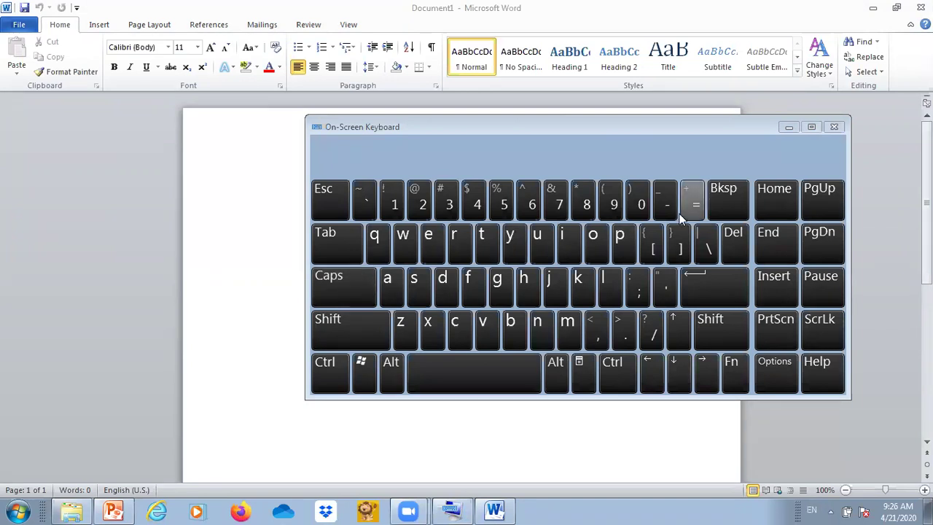
{"action": "left_click", "coordinate": [790, 127]}
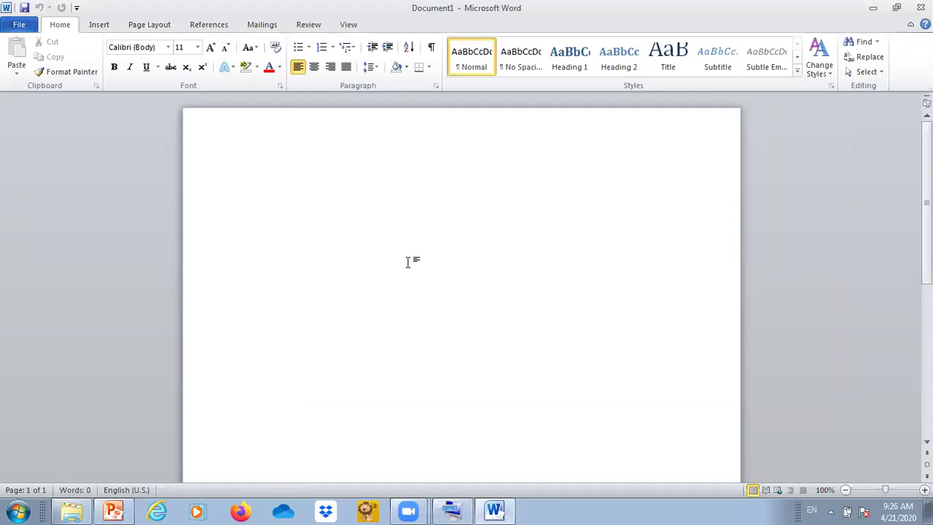
- Enter the title "VĂN BẢN VÀ CHƯƠNG TRÌNH SOẠN THẢO VĂN BẢN" on the first line and start a new paragraph
{"action": "type", "text": "VAN BẢN VÀ"}
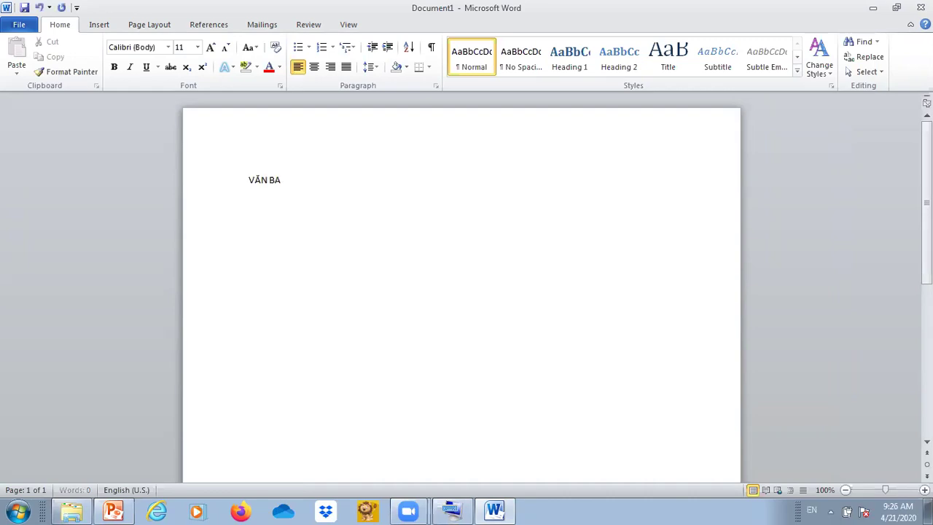
{"action": "type", "text": " CHƯƠNG TRINH"}
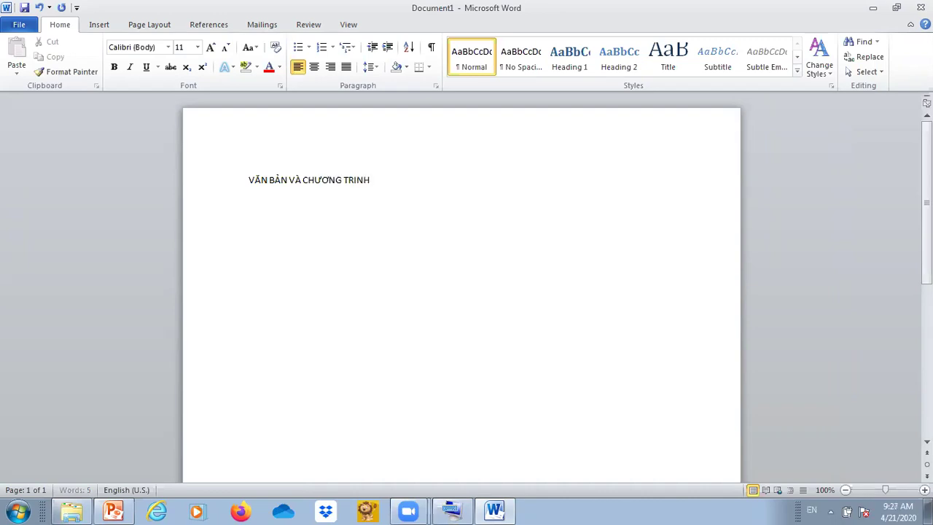
{"action": "type", "text": " SOẠN THẢO VĂN BẢN"}
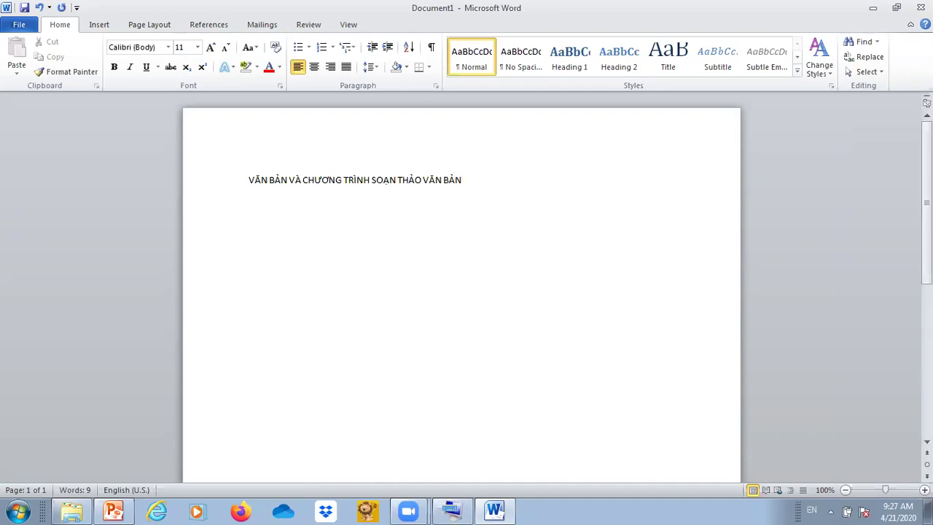
{"action": "key", "text": "Return"}
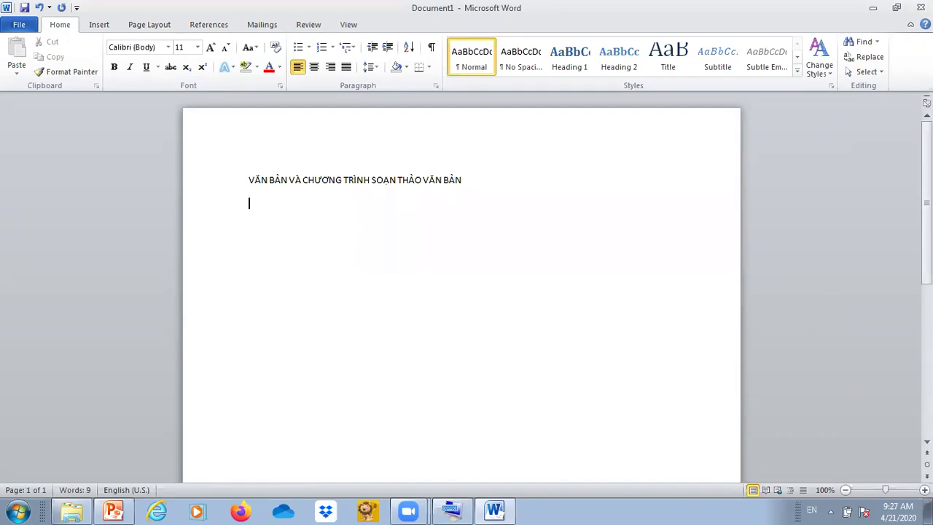